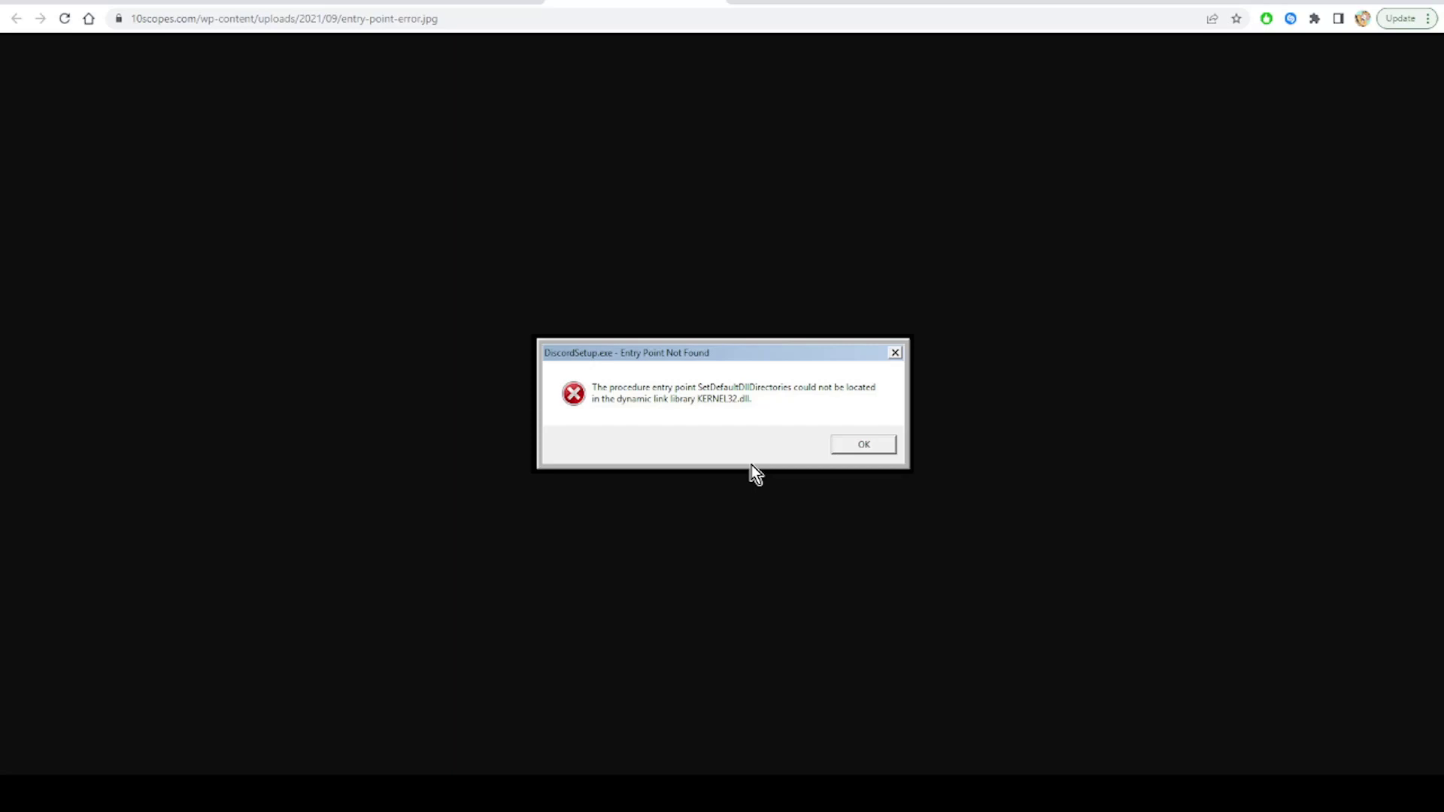
click(449, 2)
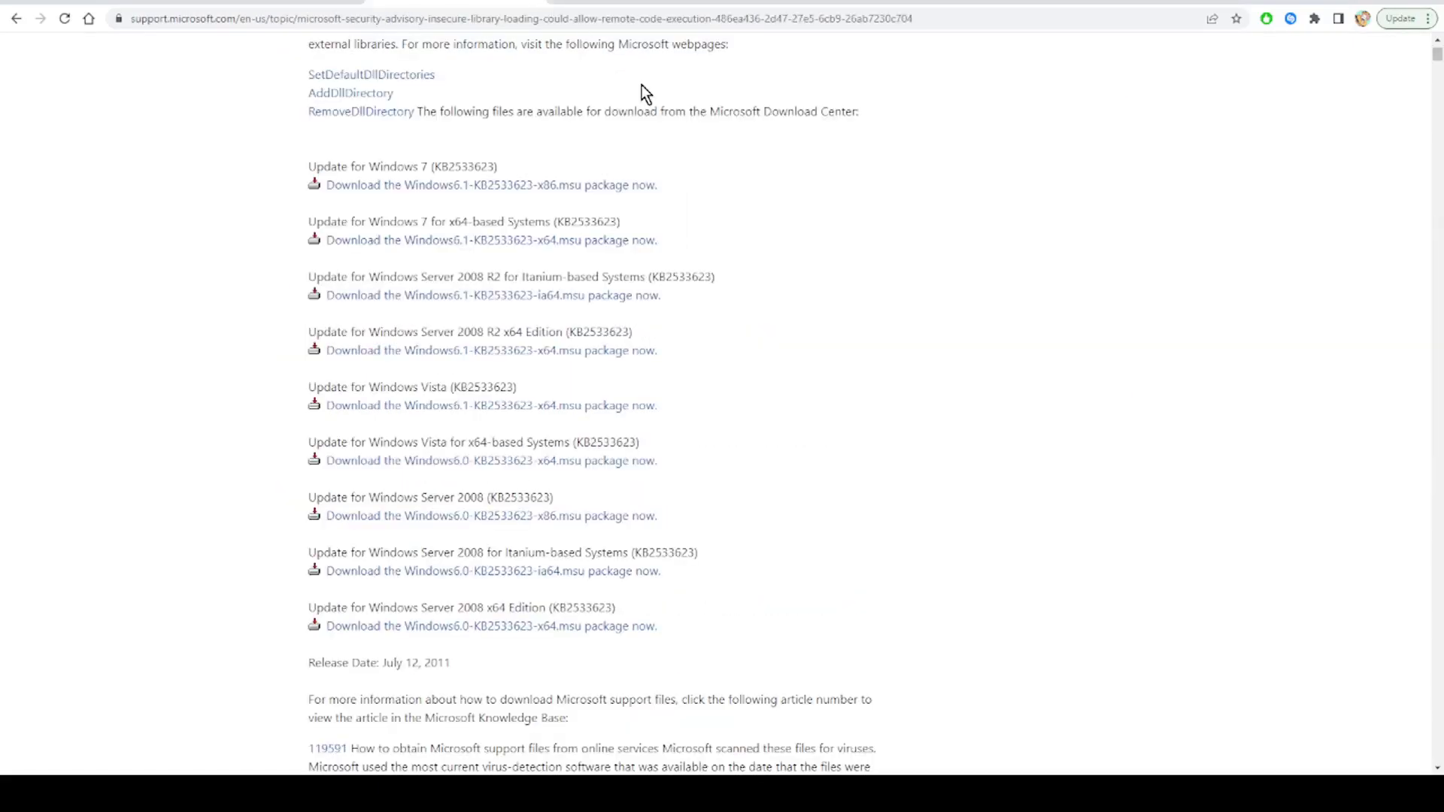
scroll(768, 168, up, 5)
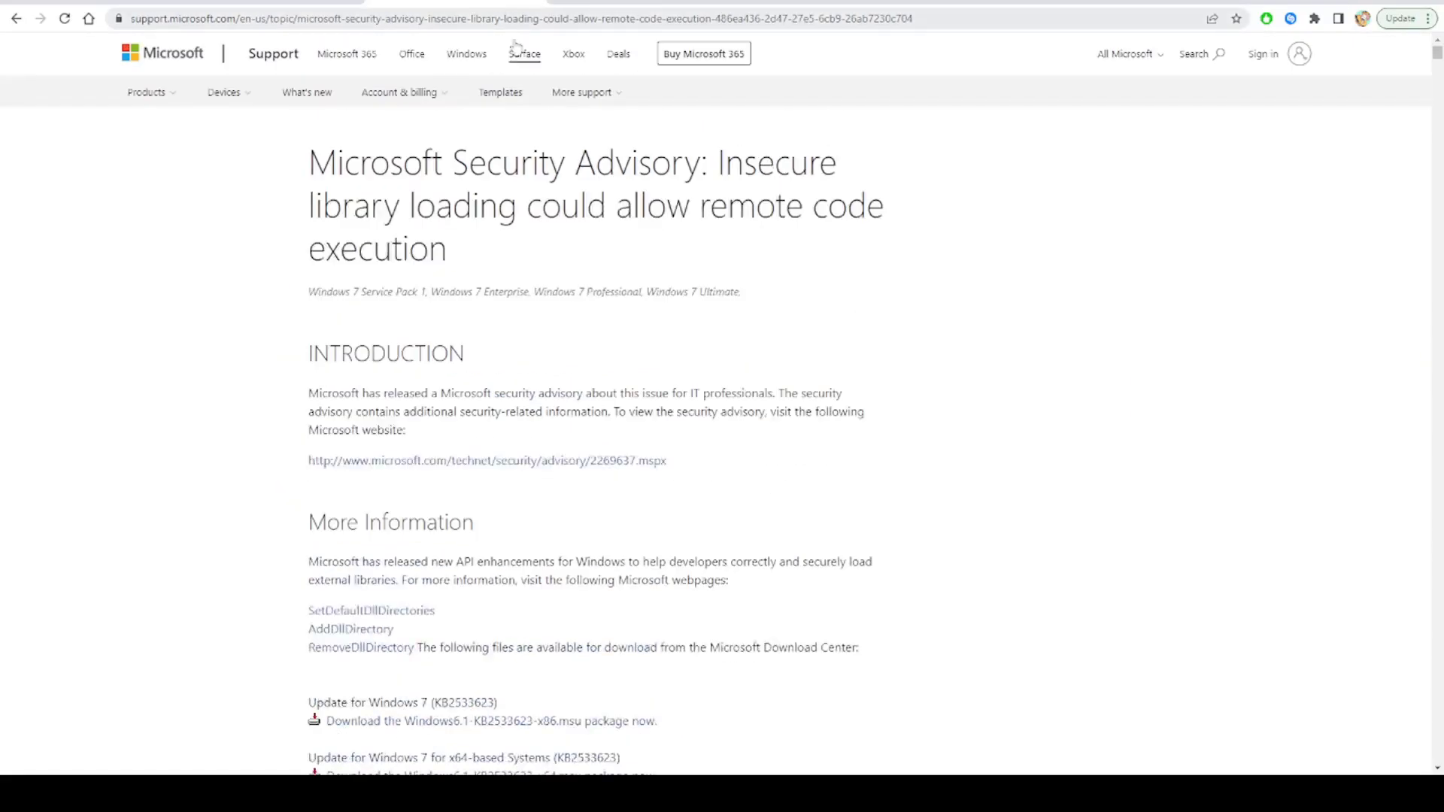
scroll(716, 323, down, 1)
scroll(780, 342, down, 2)
scroll(812, 358, down, 1)
scroll(810, 352, down, 1)
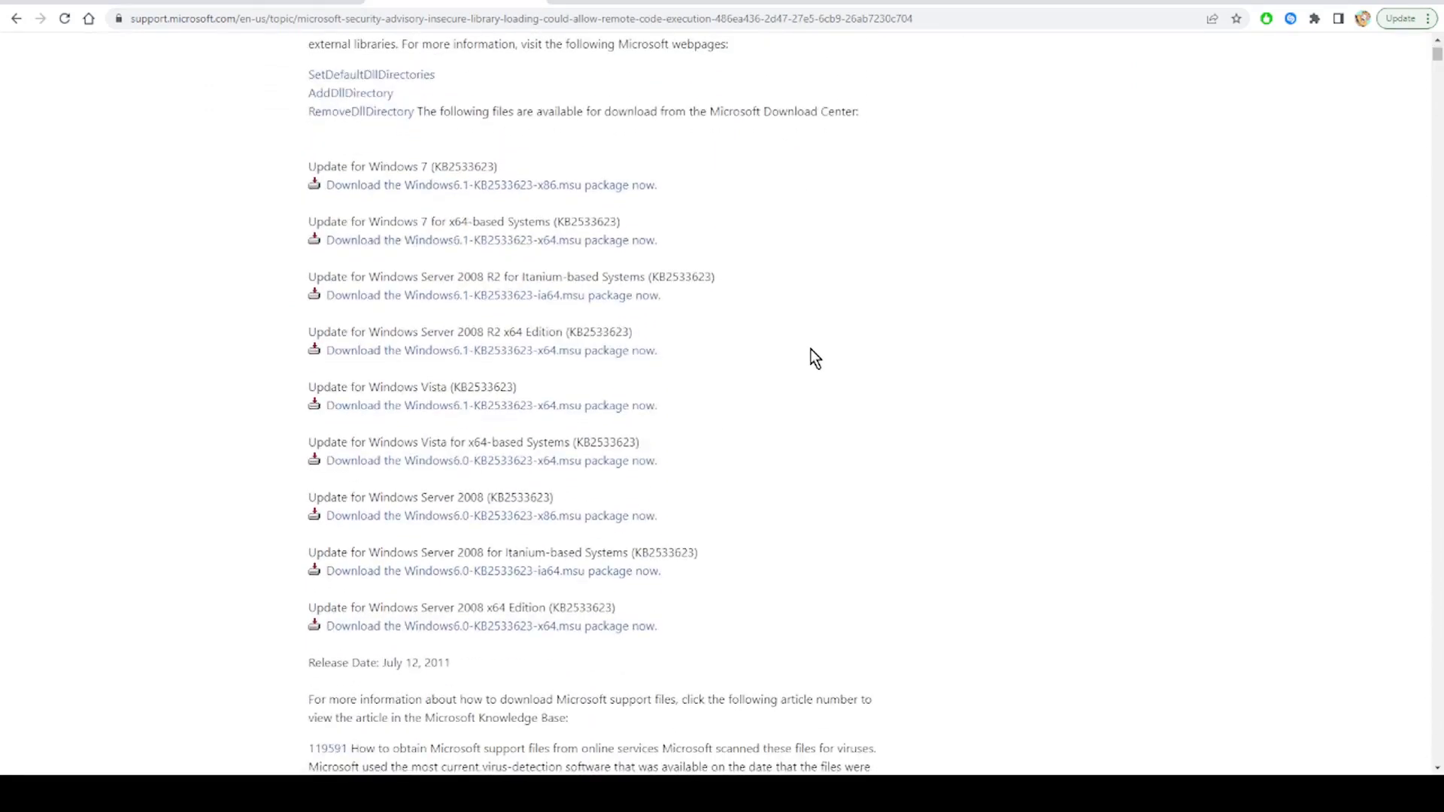